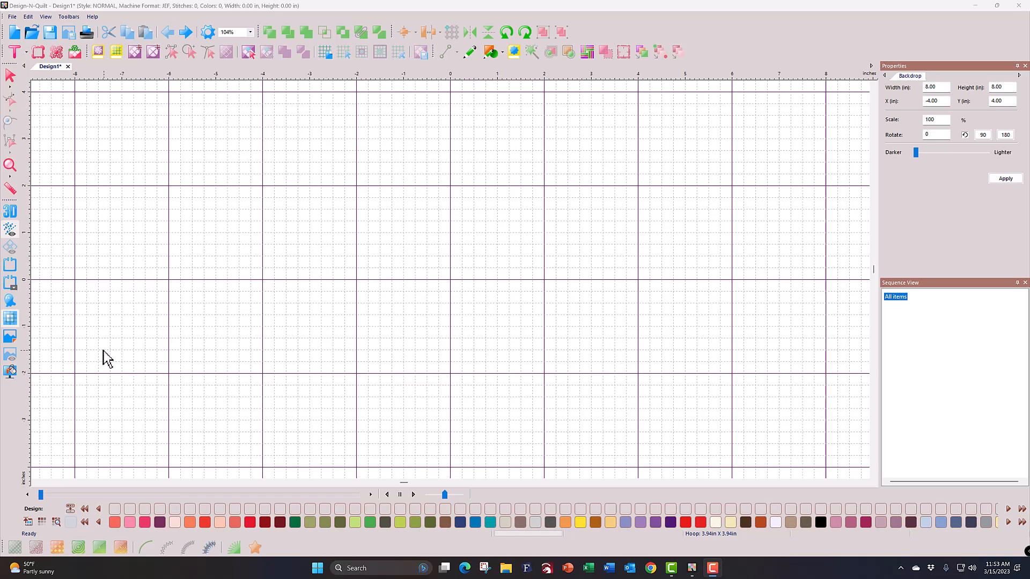
Step: Load Morning Star Quilt Block.png from the Quilt Pics folder as the backdrop, keeping the All Images file type
click(12, 338)
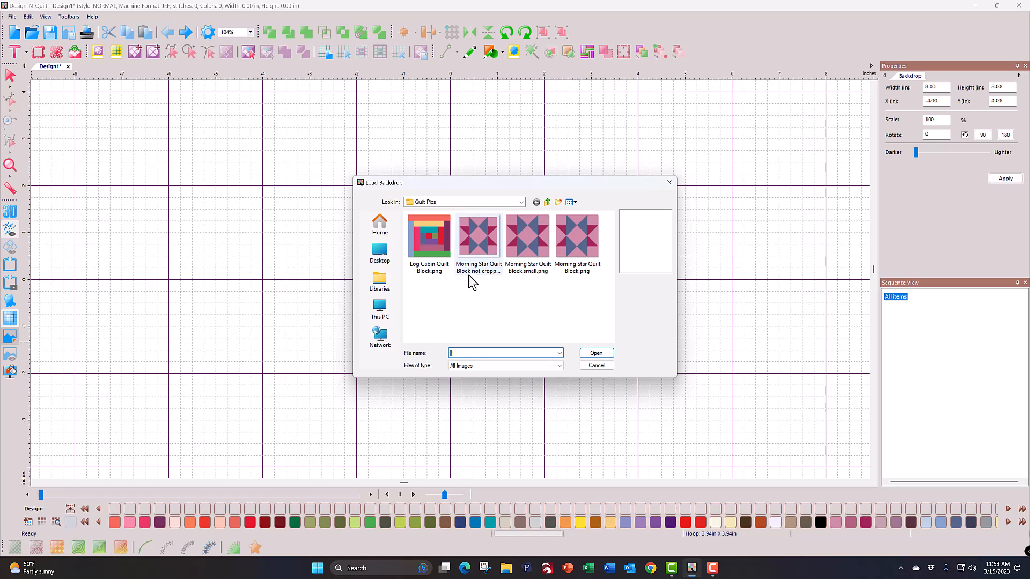
click(559, 366)
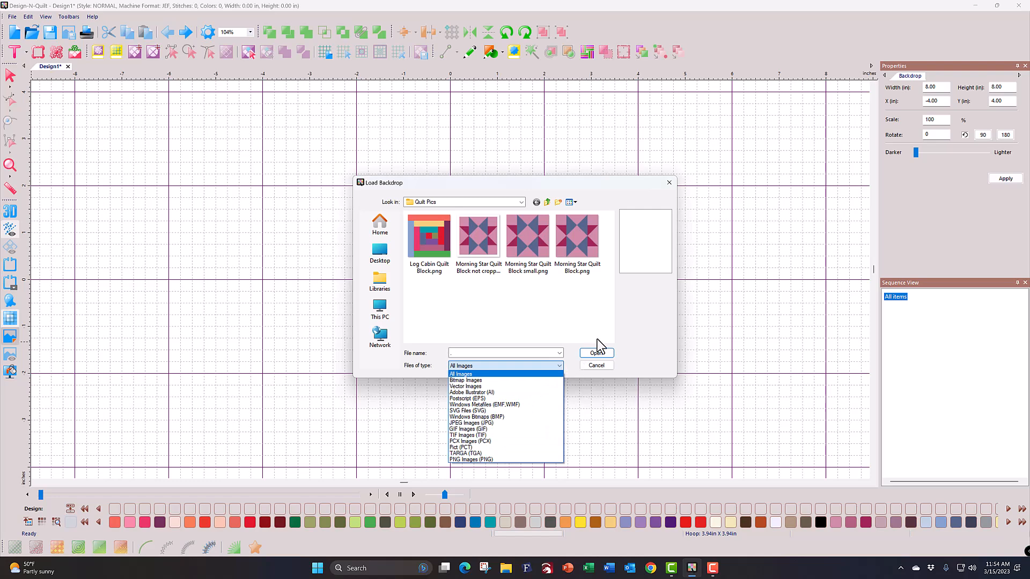
click(597, 358)
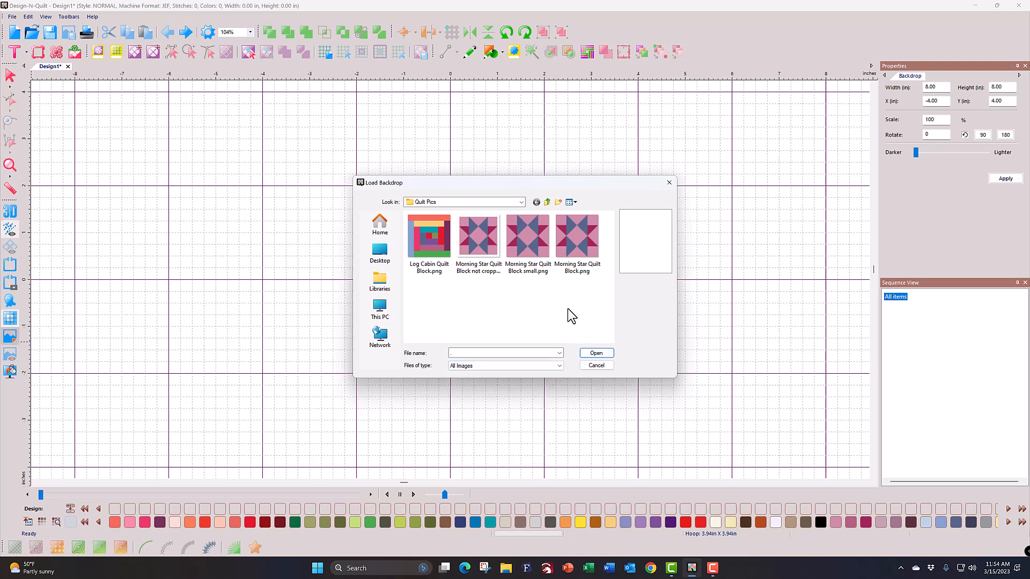
click(575, 257)
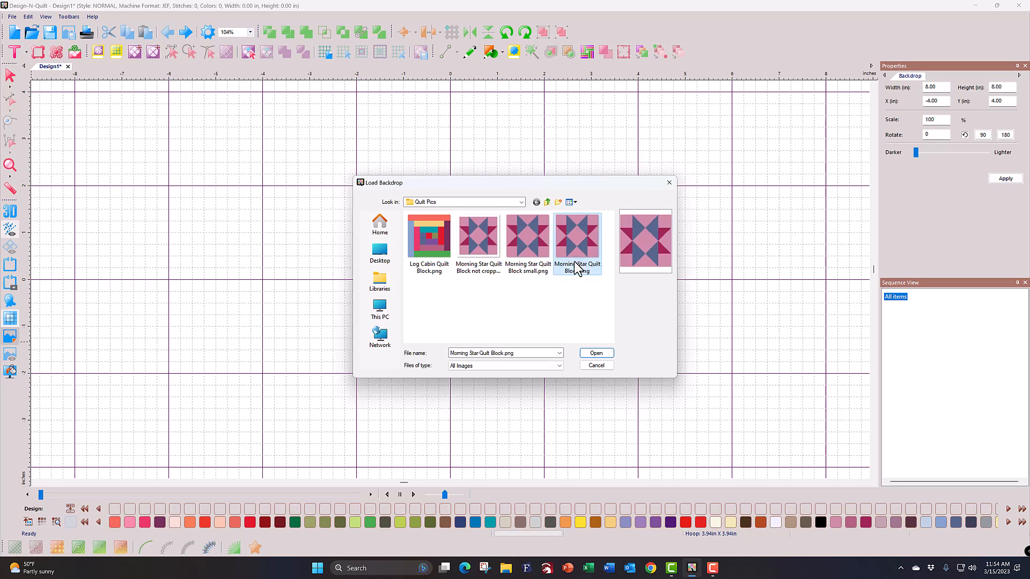
click(591, 354)
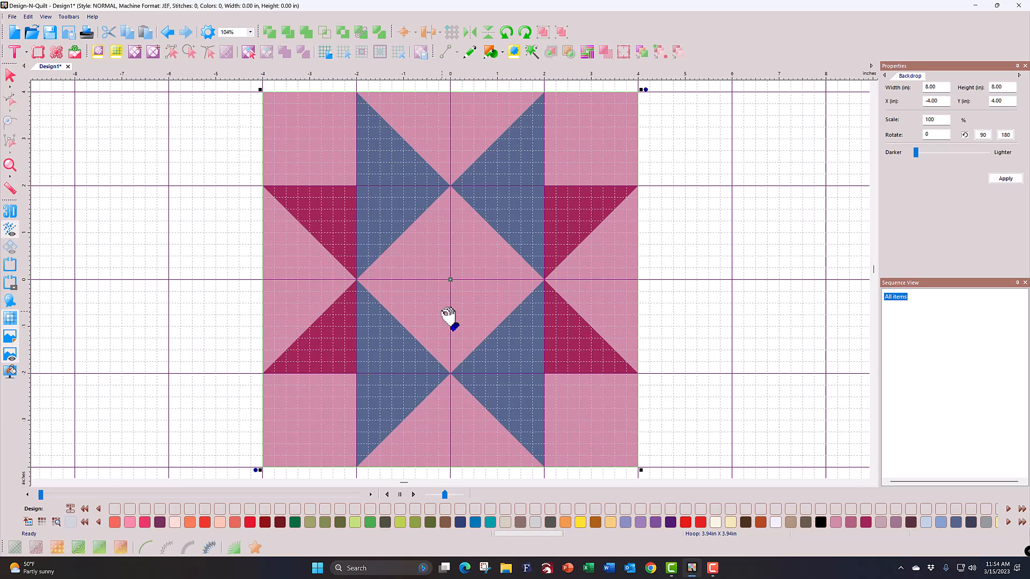
Step: Turn off Show Backdrop below Grid in the view preferences
click(210, 32)
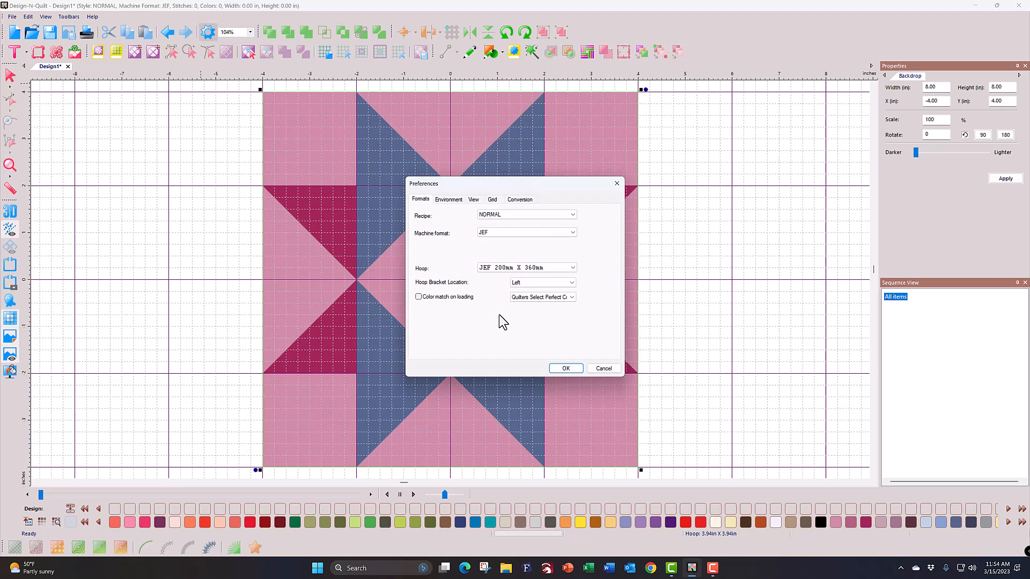
click(474, 200)
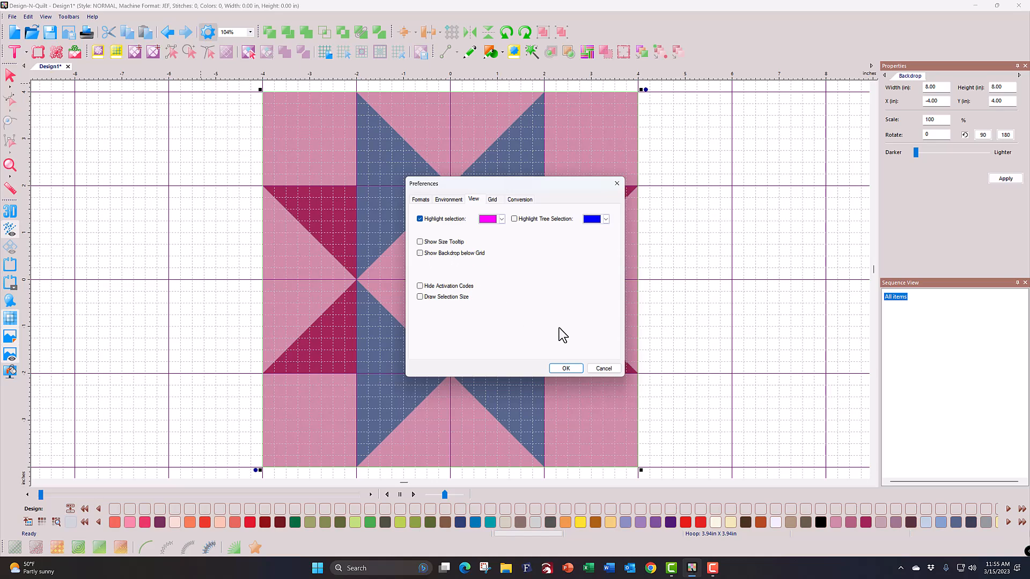
click(567, 368)
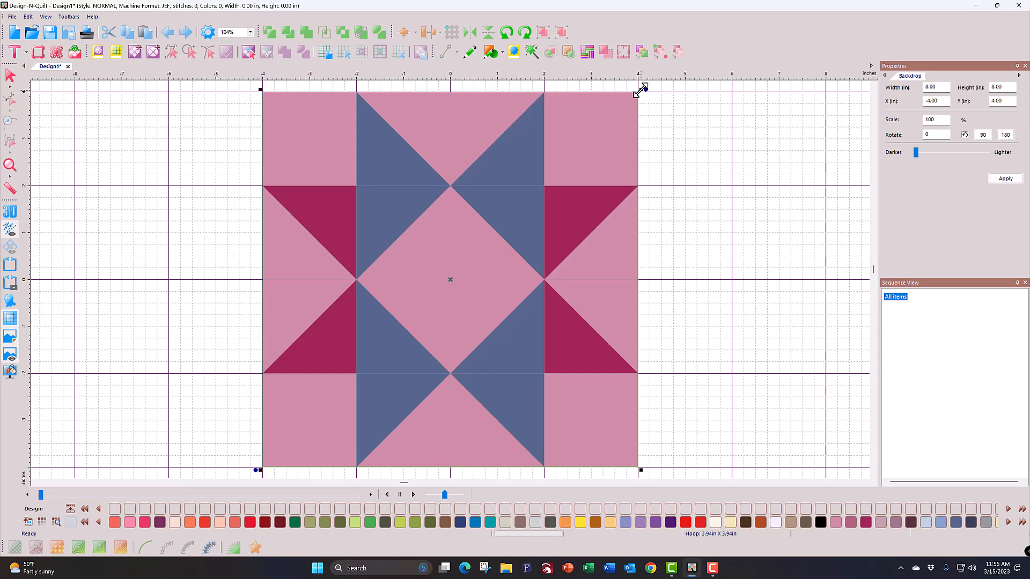
Step: Try shrinking the backdrop freehand to about 7 in square and rotating it slightly clockwise, and undo both changes
drag(639, 90, 617, 114)
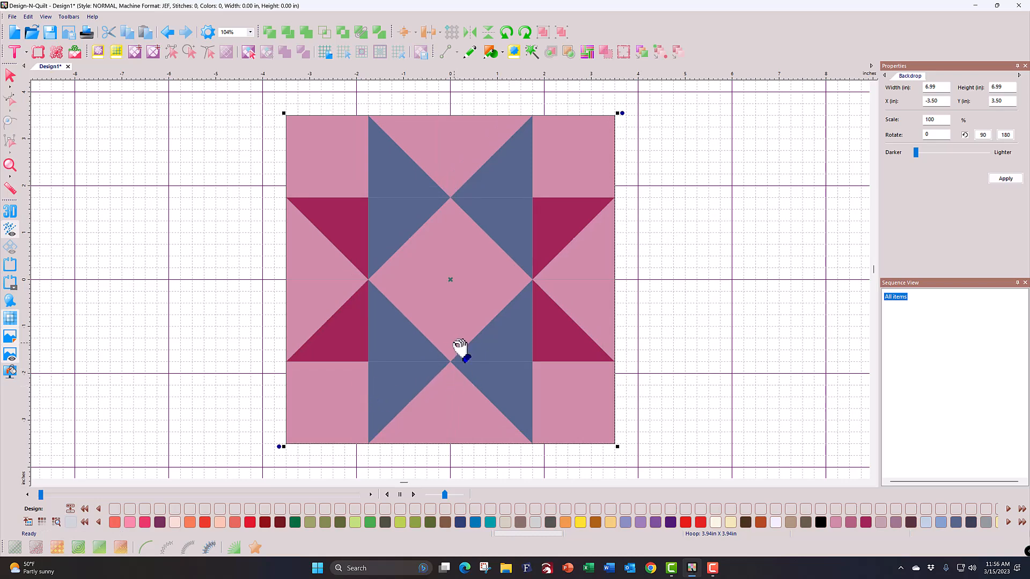
click(622, 113)
drag(621, 113, 640, 141)
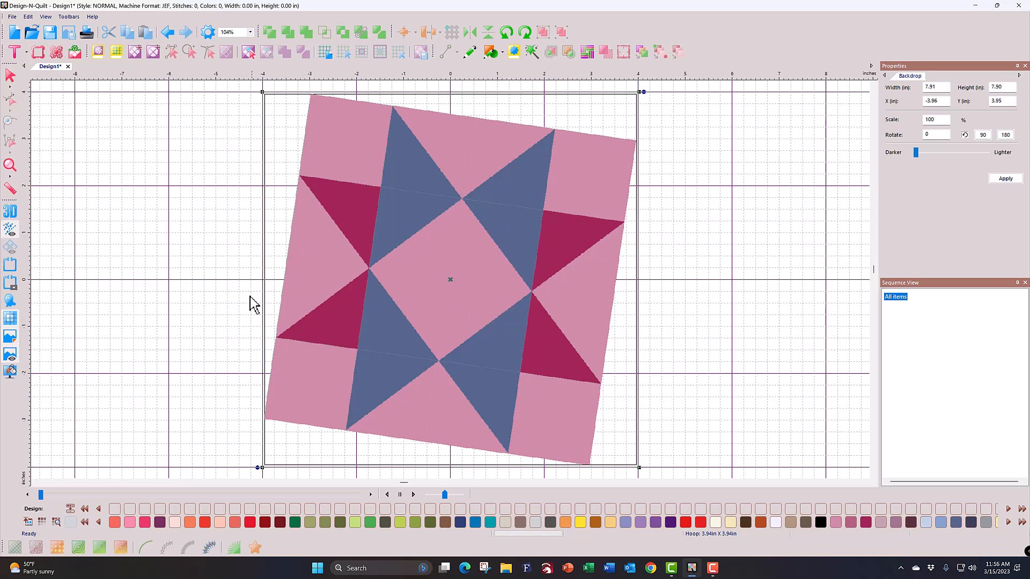
click(171, 33)
click(170, 33)
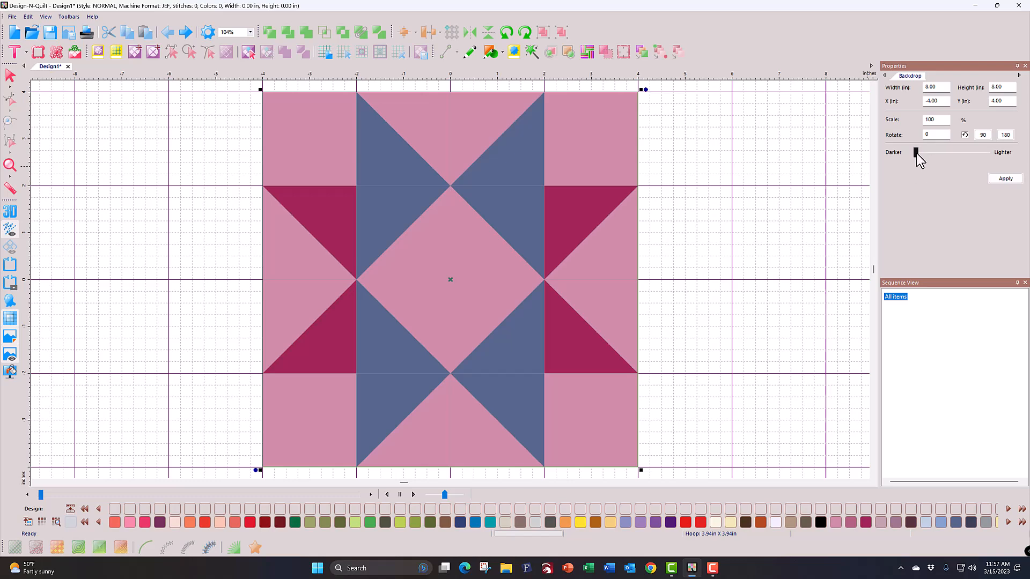
Step: Apply a lighter shade to the backdrop and restore its original full darkness
drag(916, 152, 936, 153)
click(1004, 179)
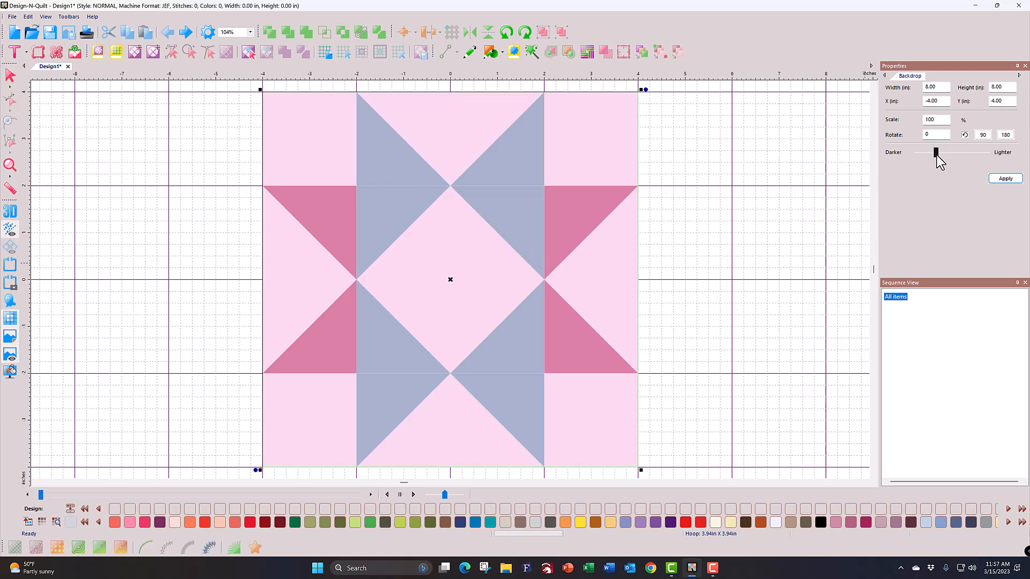
click(1005, 178)
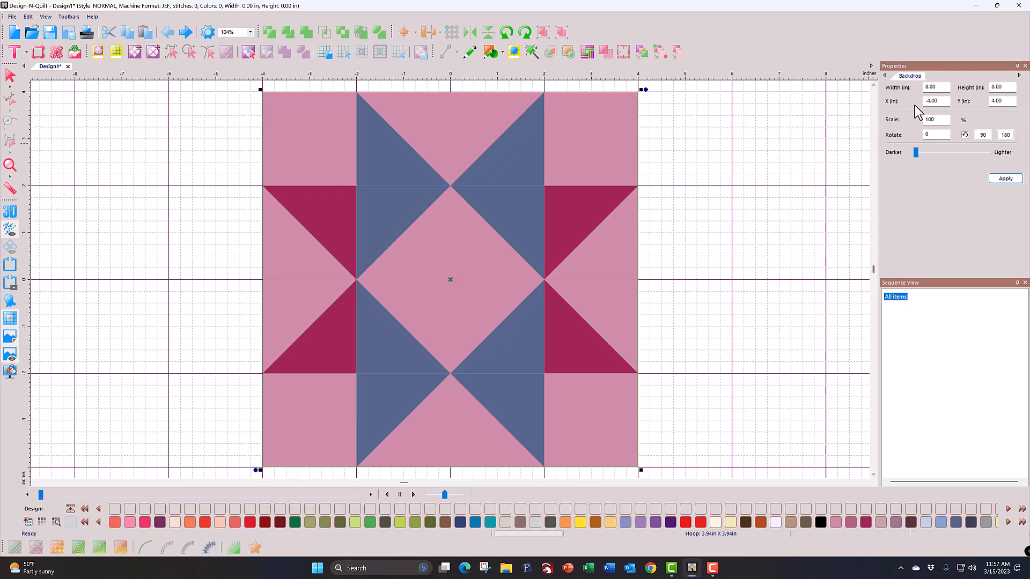
Step: Set the backdrop's width to 6 in and centre it with X -3.00 and Y 3.00
double_click(935, 86)
text(6)
click(995, 181)
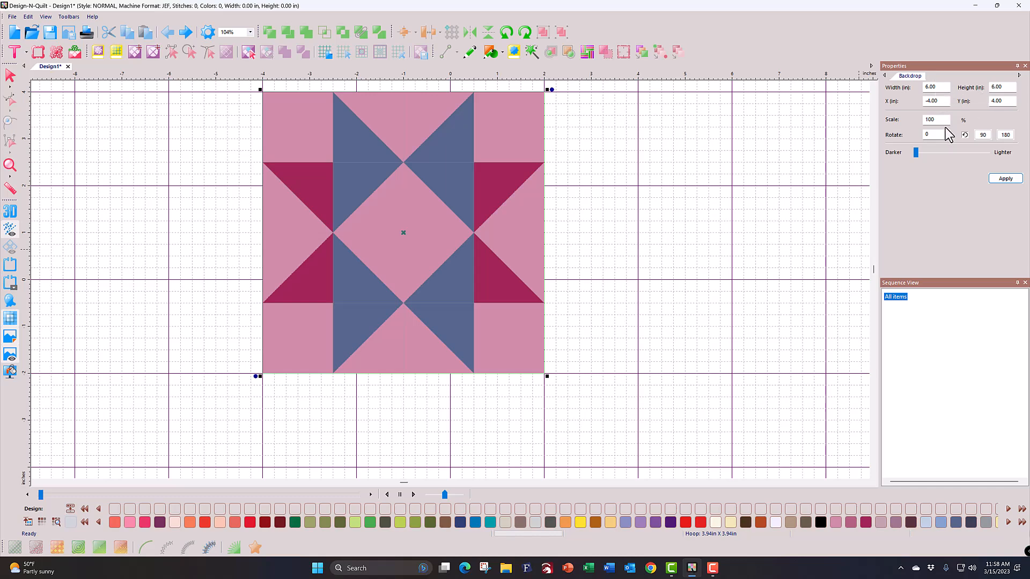
click(926, 101)
click(994, 101)
click(1003, 179)
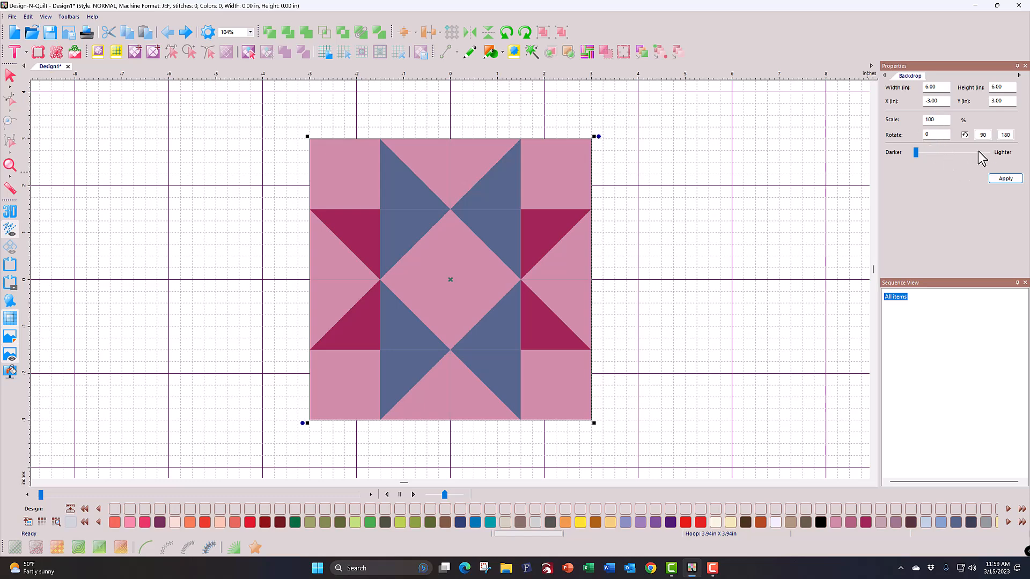
Step: Rotate the backdrop by 180 degrees and toggle its visibility off and back on
click(1004, 135)
click(13, 354)
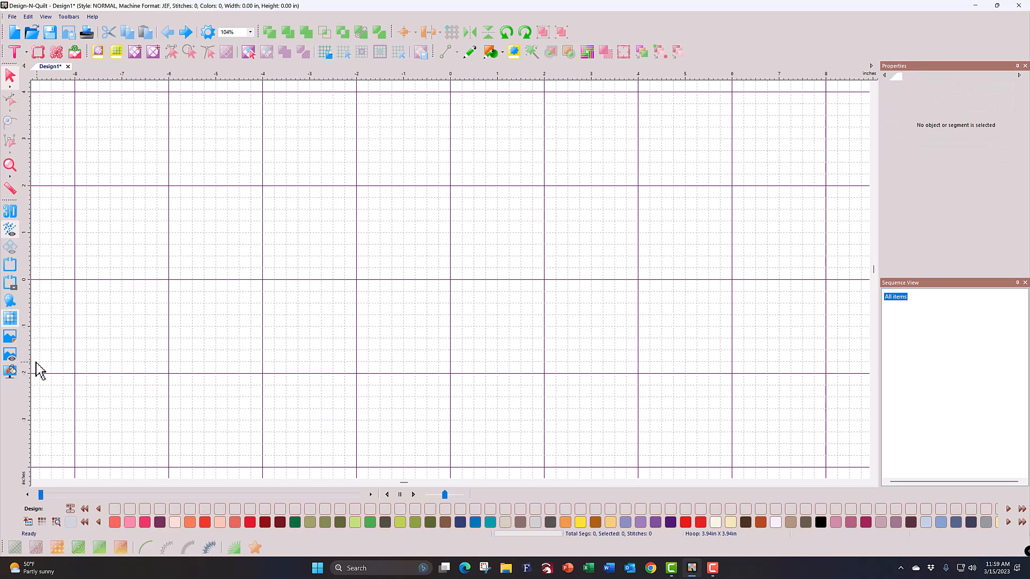
click(10, 354)
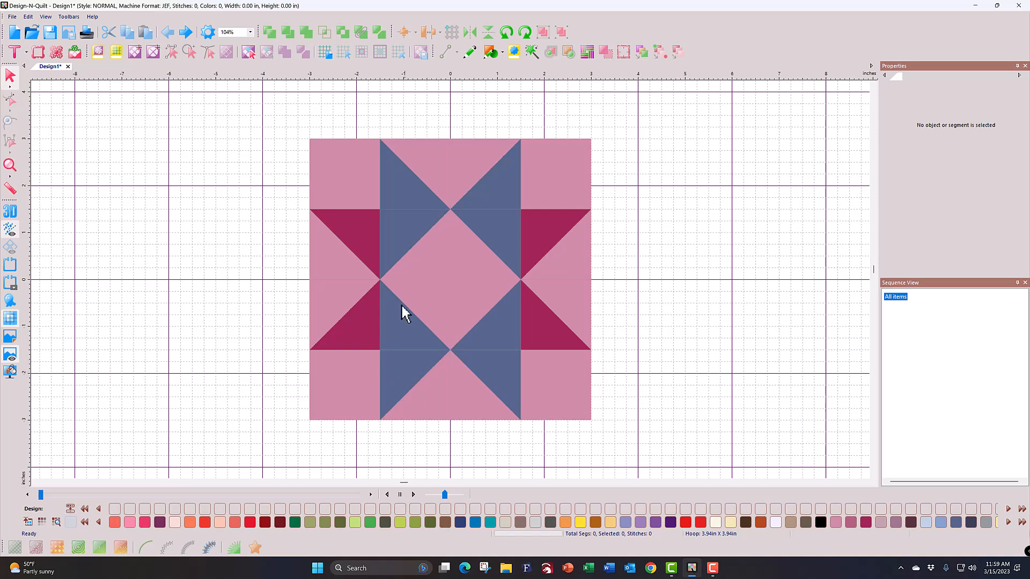
Step: Replace the backdrop with Morning Star Quilt Block not cropped.png from the Quilt Pics folder
click(11, 338)
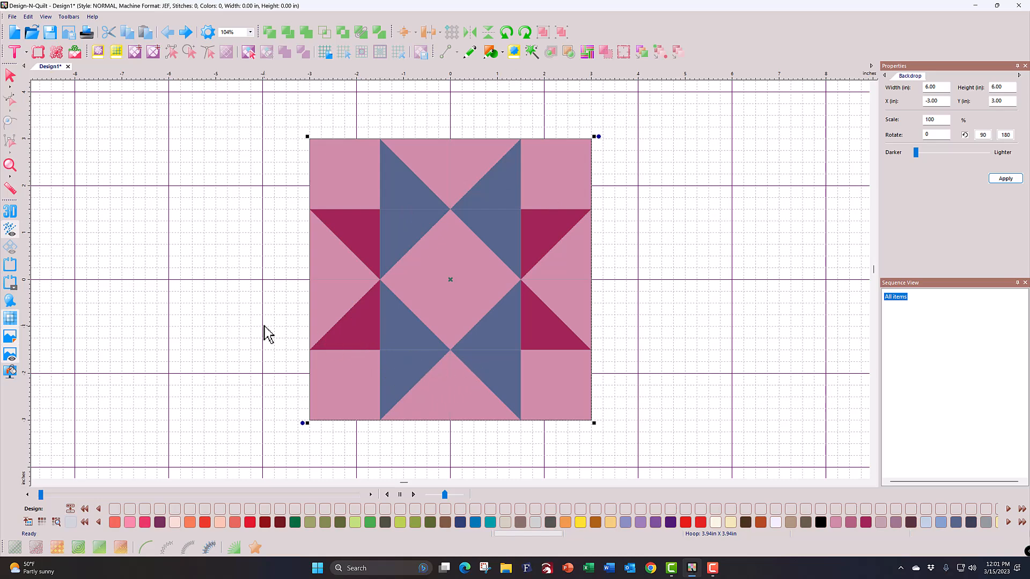
right_click(356, 303)
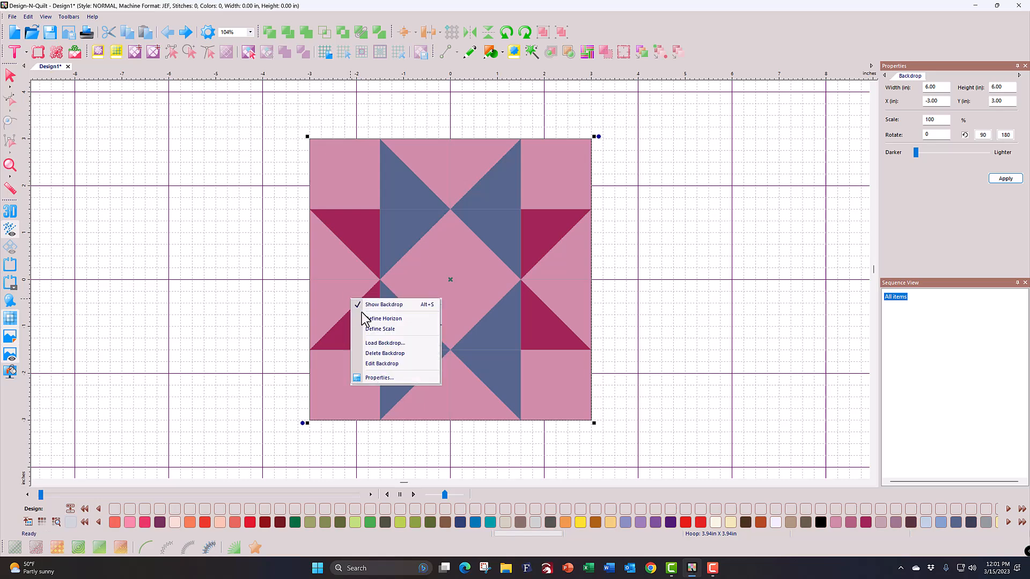
click(378, 346)
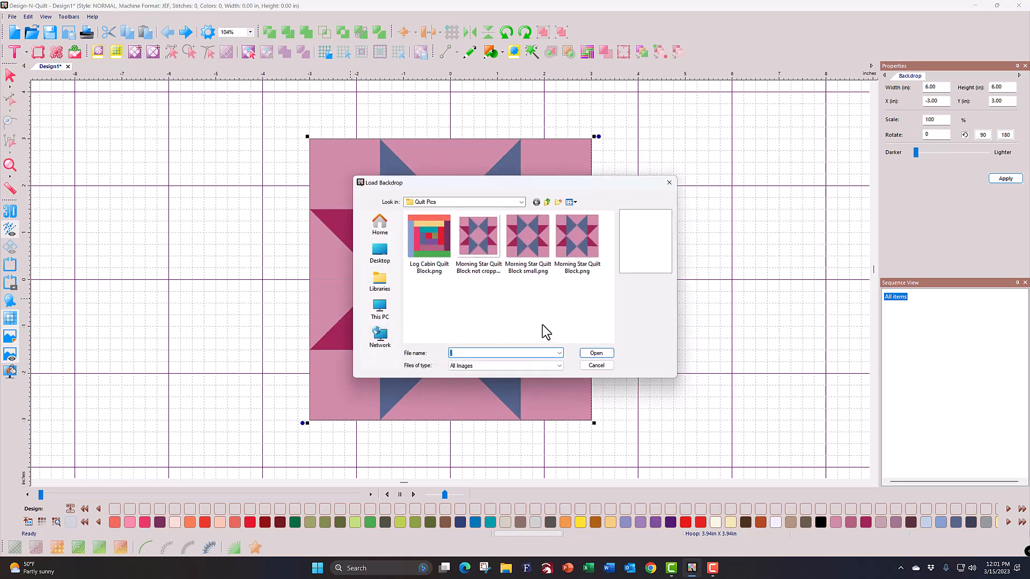
click(477, 248)
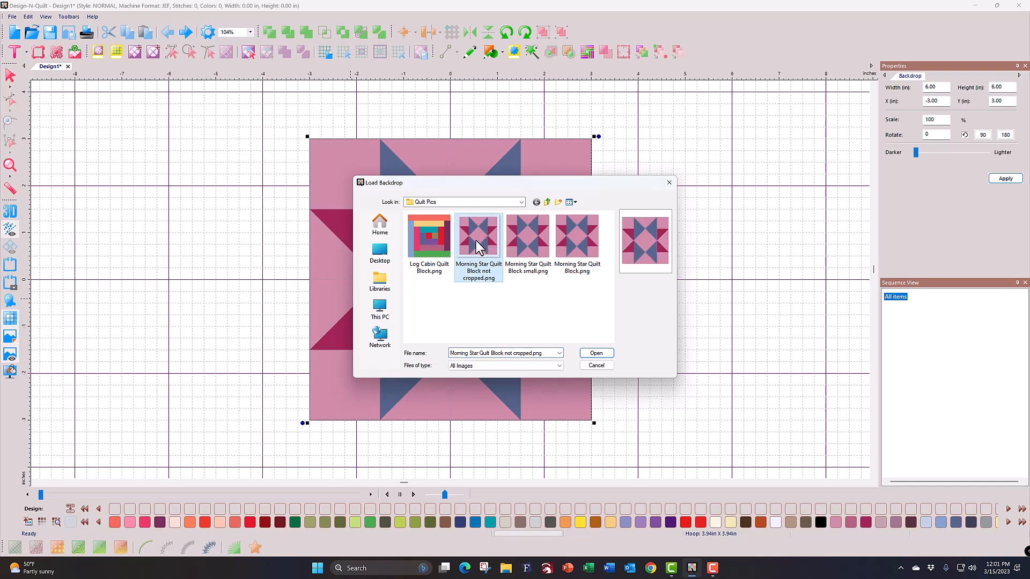
click(595, 353)
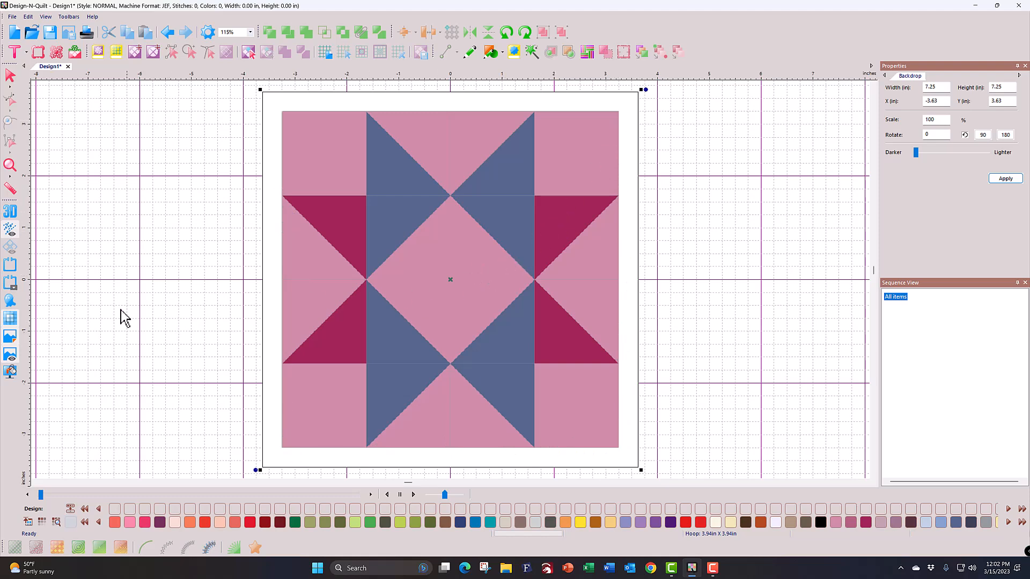
Step: Measure the width of the quilt block inside the uncropped backdrop, from one outer edge to the other
click(9, 189)
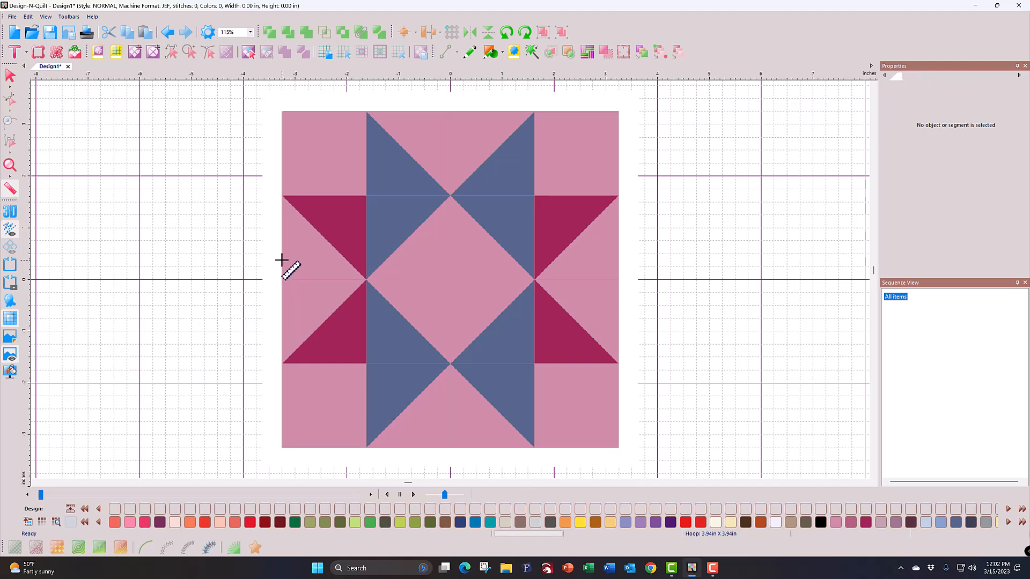
drag(282, 261, 617, 261)
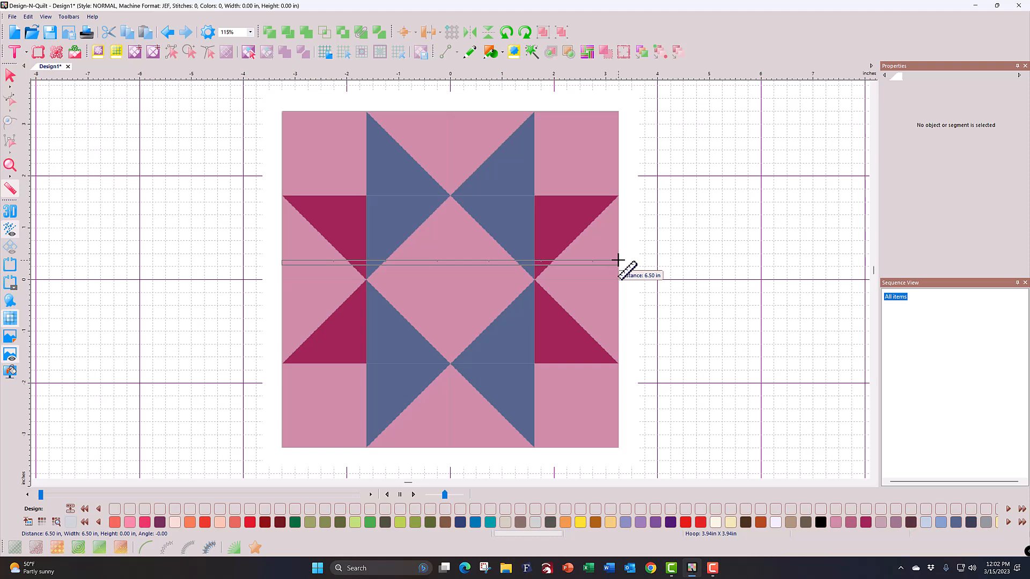
drag(618, 261, 617, 261)
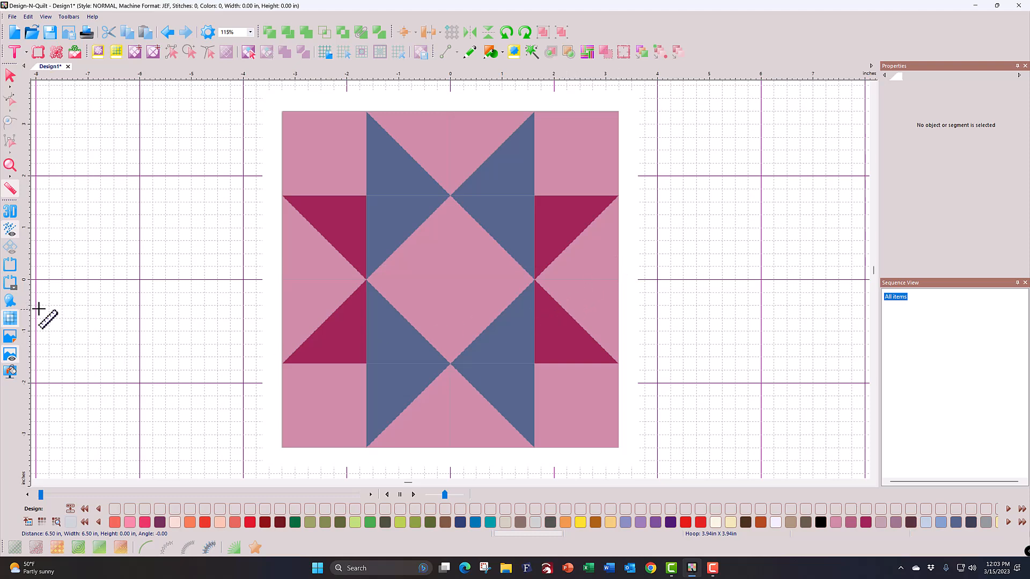
Step: Use Define Scale across the quilt block's full width with a requested length of 8 in
click(10, 336)
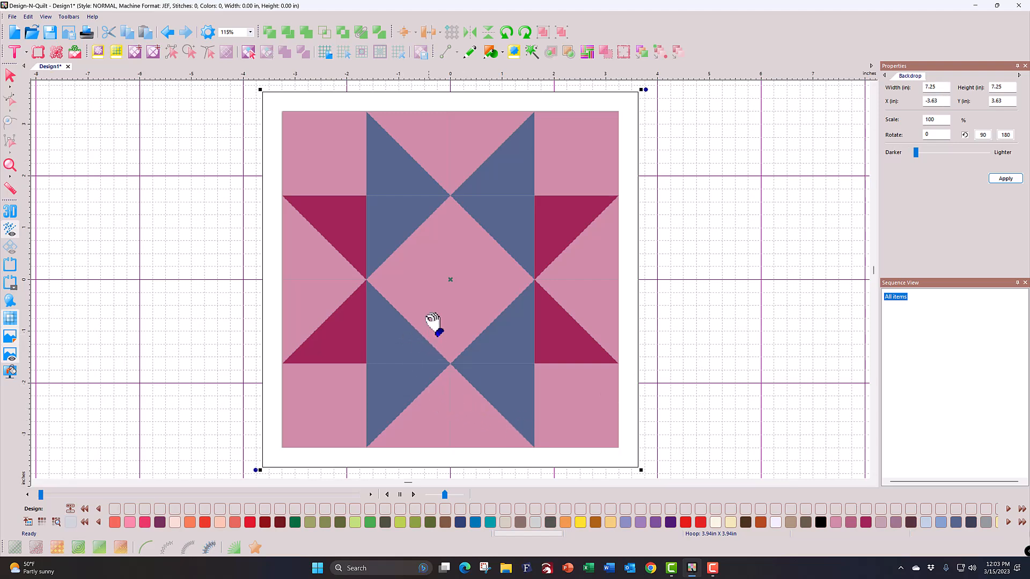
right_click(435, 262)
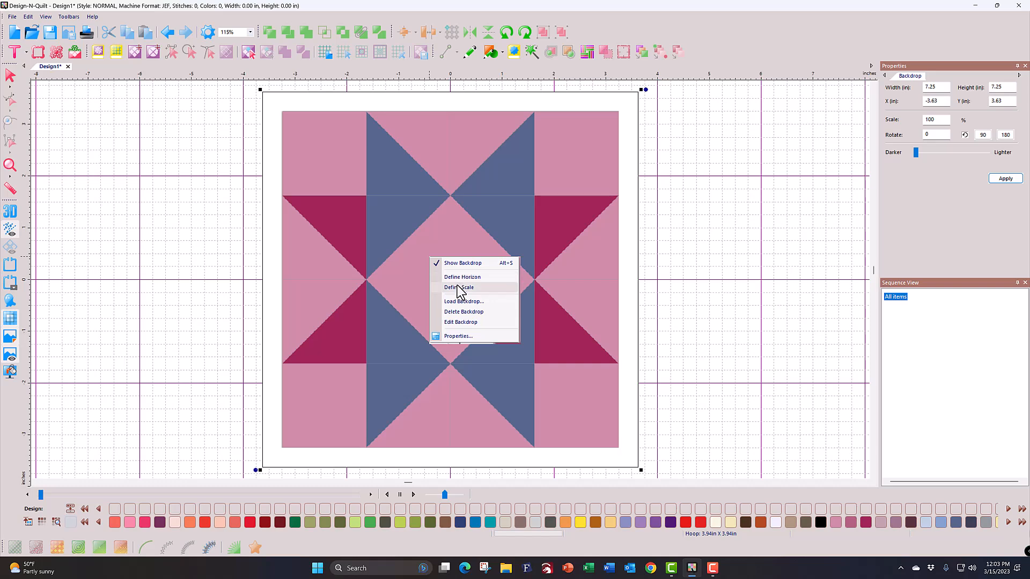
click(457, 288)
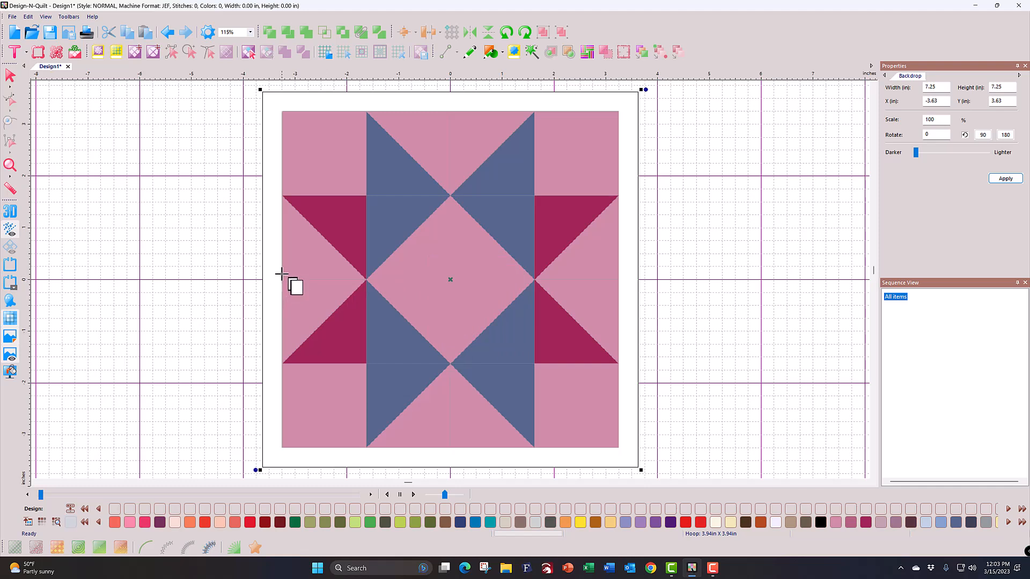
drag(282, 274, 618, 273)
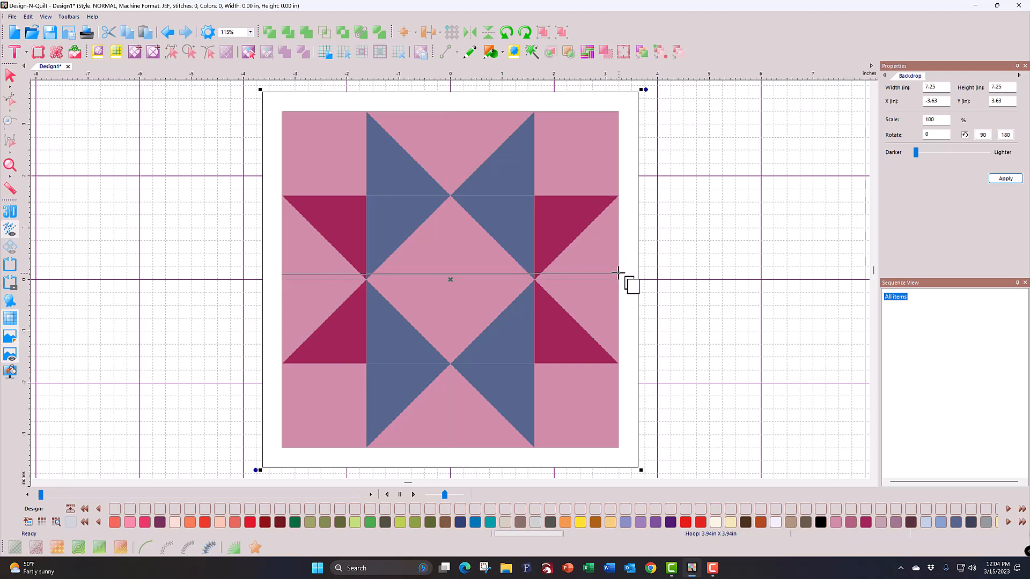
drag(617, 273, 617, 274)
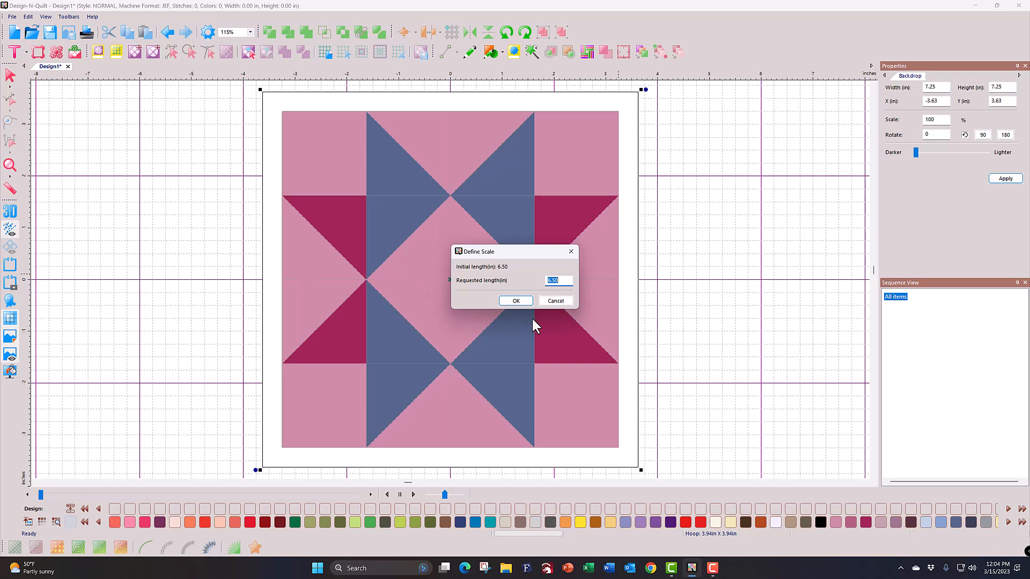
text(8)
click(516, 301)
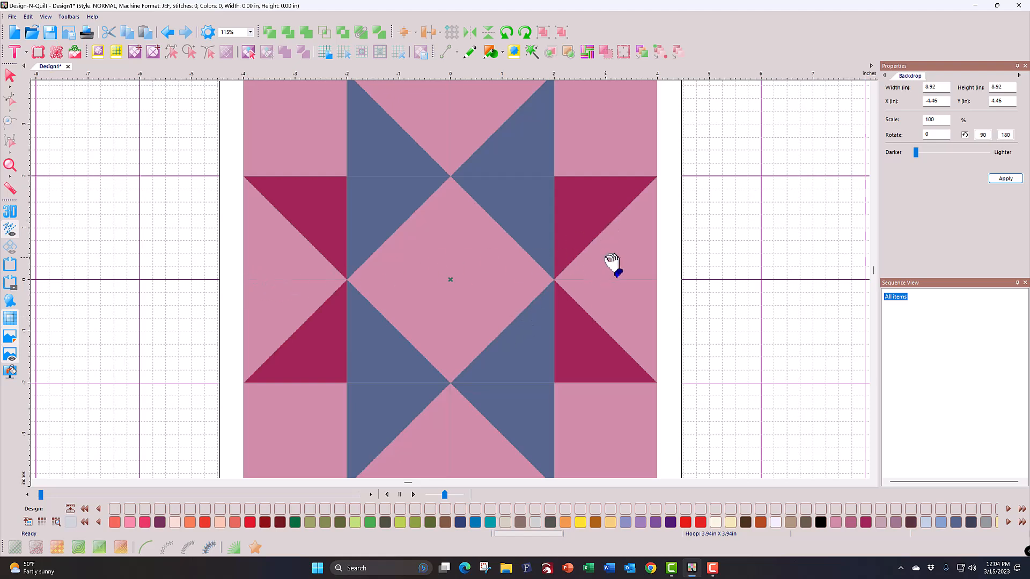
Step: Measure the rescaled quilt block's width between its outer side edges
click(10, 189)
drag(243, 258, 658, 258)
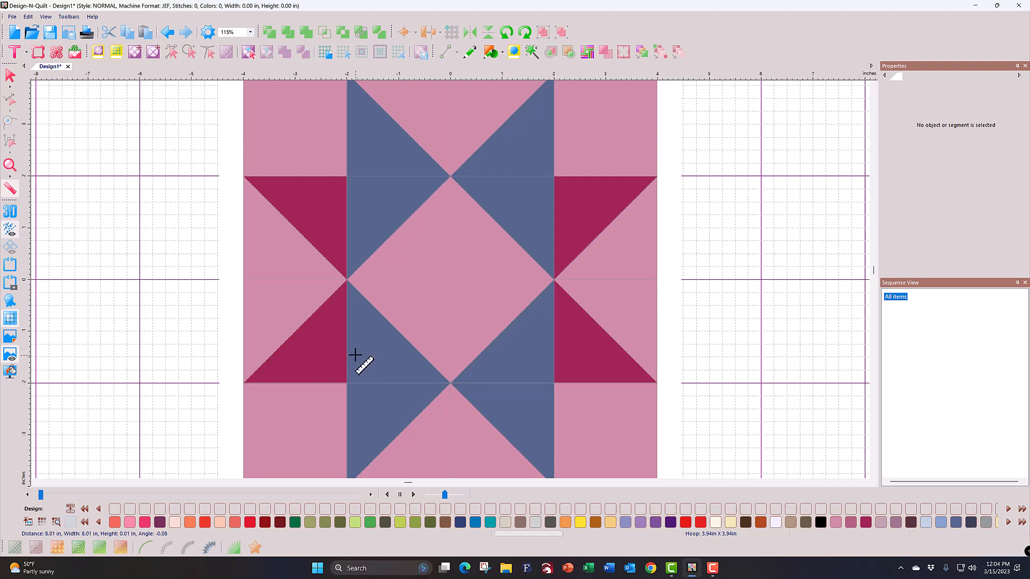
Step: Rotate the backdrop freehand slightly counterclockwise so the quilt block sits tilted
scroll(368, 351, down, 3)
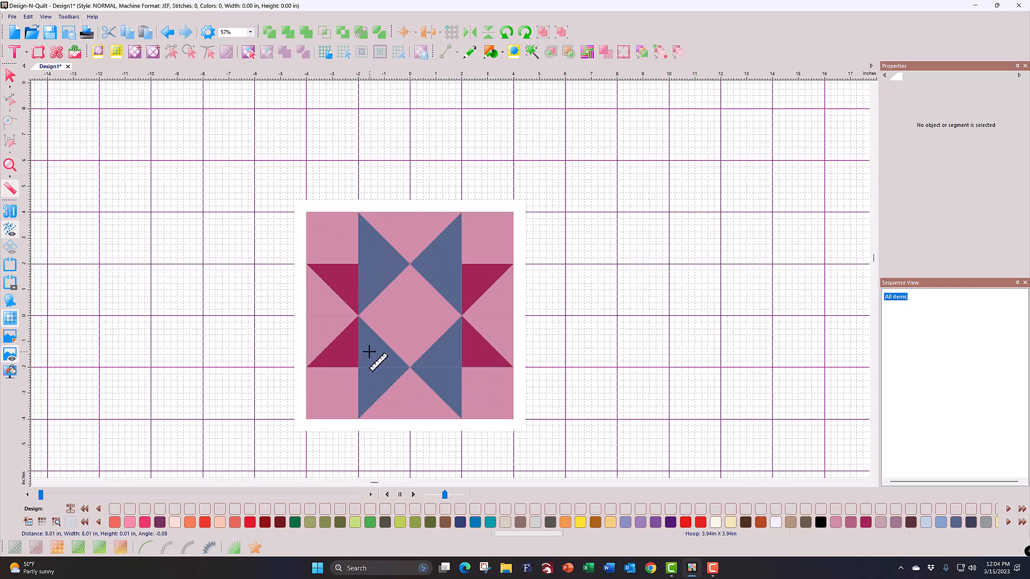
click(13, 339)
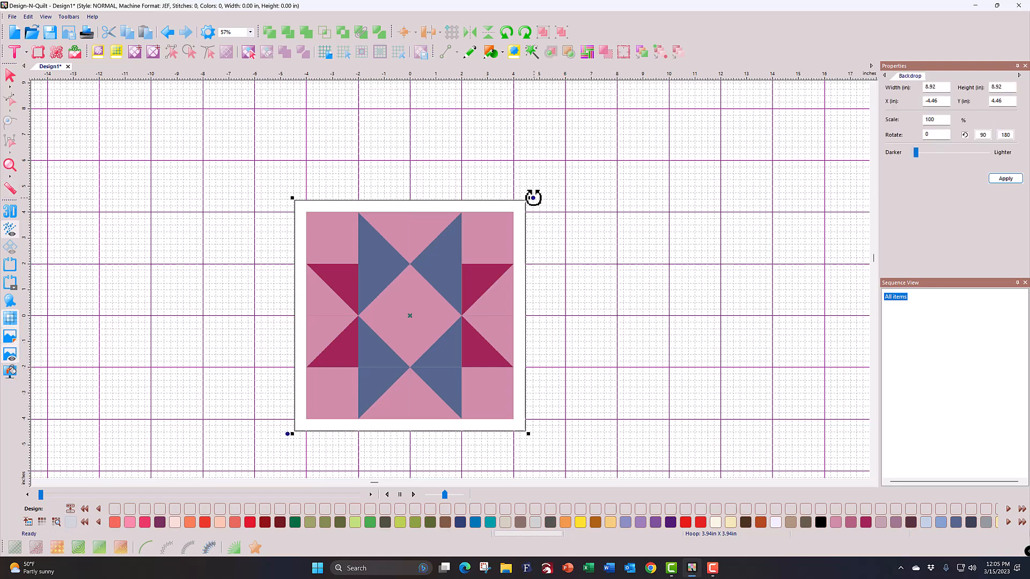
drag(532, 198, 526, 187)
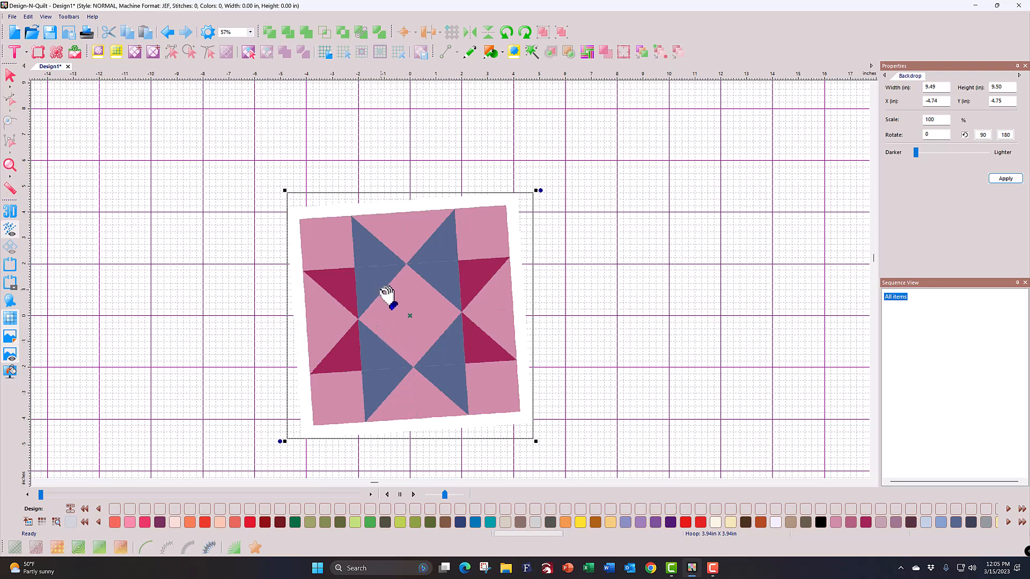
Step: Level the tilted backdrop using Define Horizon along the quilt block's lower edge
click(11, 161)
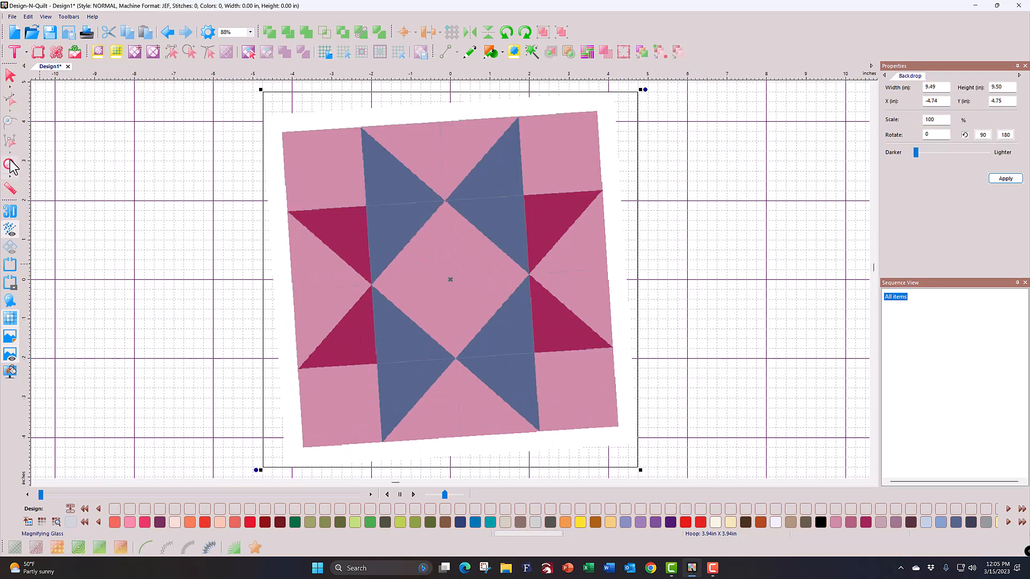
right_click(390, 256)
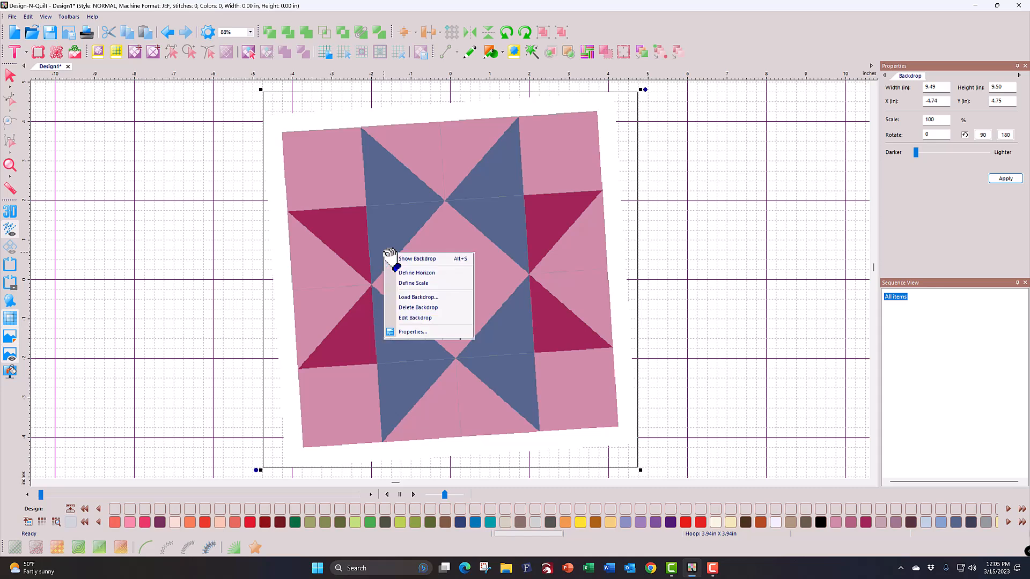
click(408, 274)
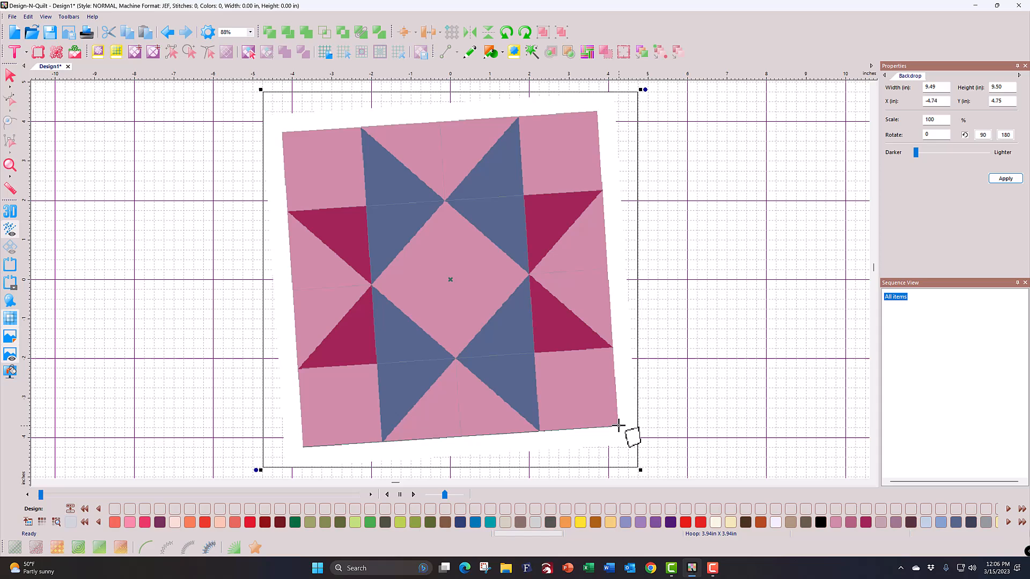
drag(619, 425, 608, 434)
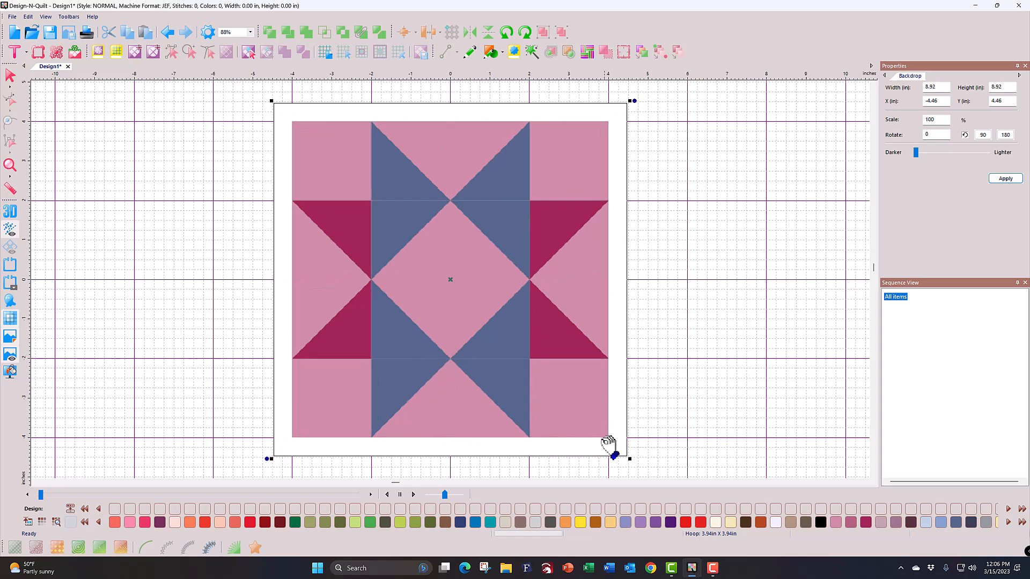